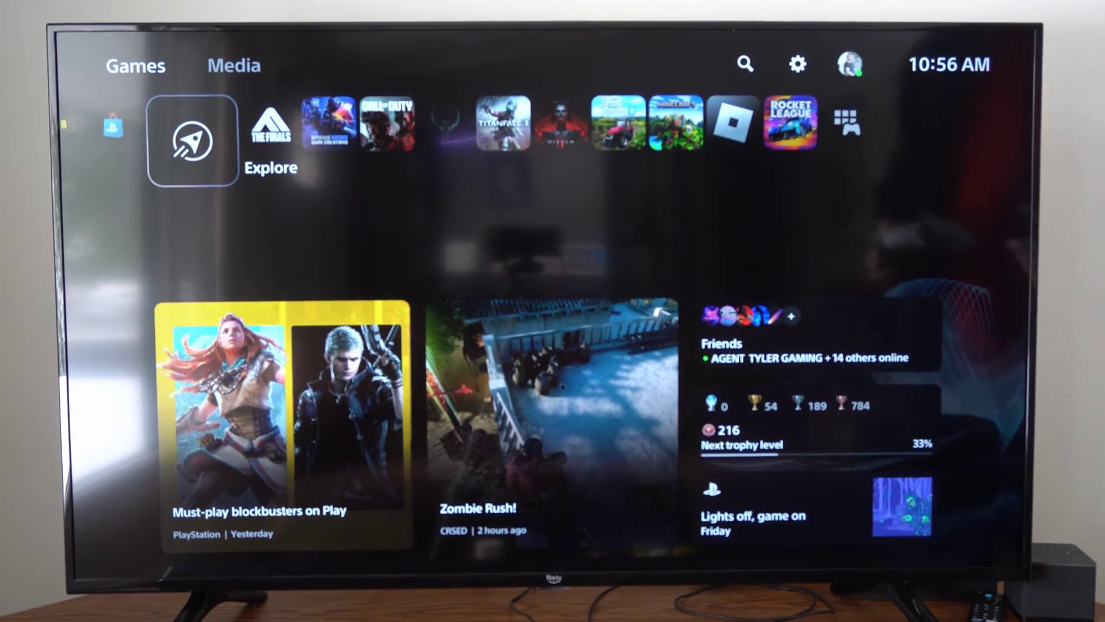
# Highlight THE FINALS on the home screen, then open and close the control center.
pyautogui.press('Right')
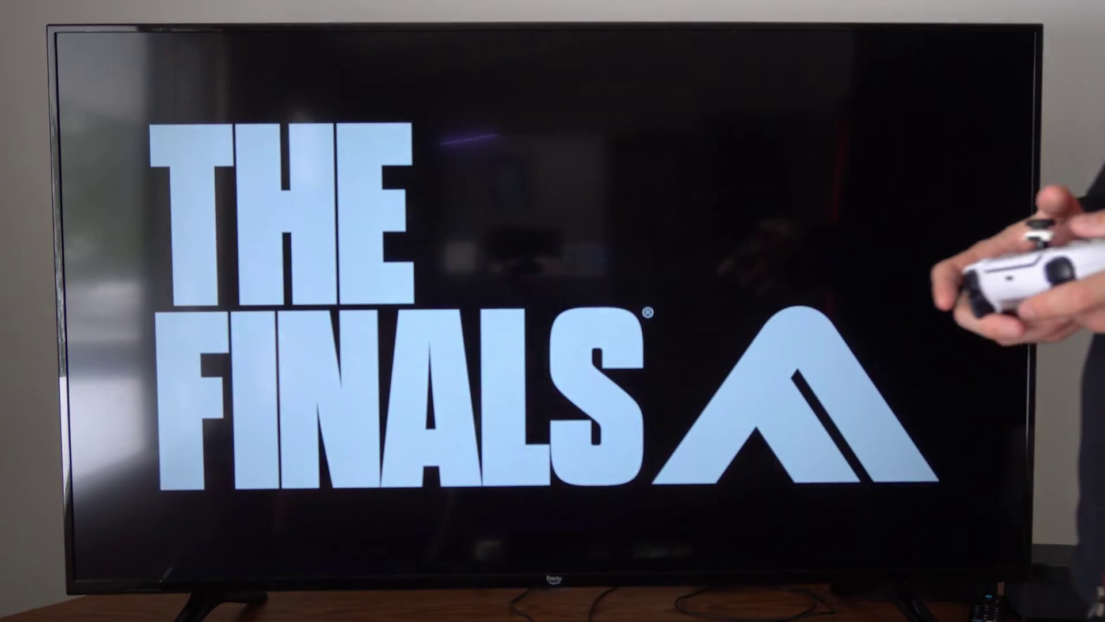
pyautogui.press('super')
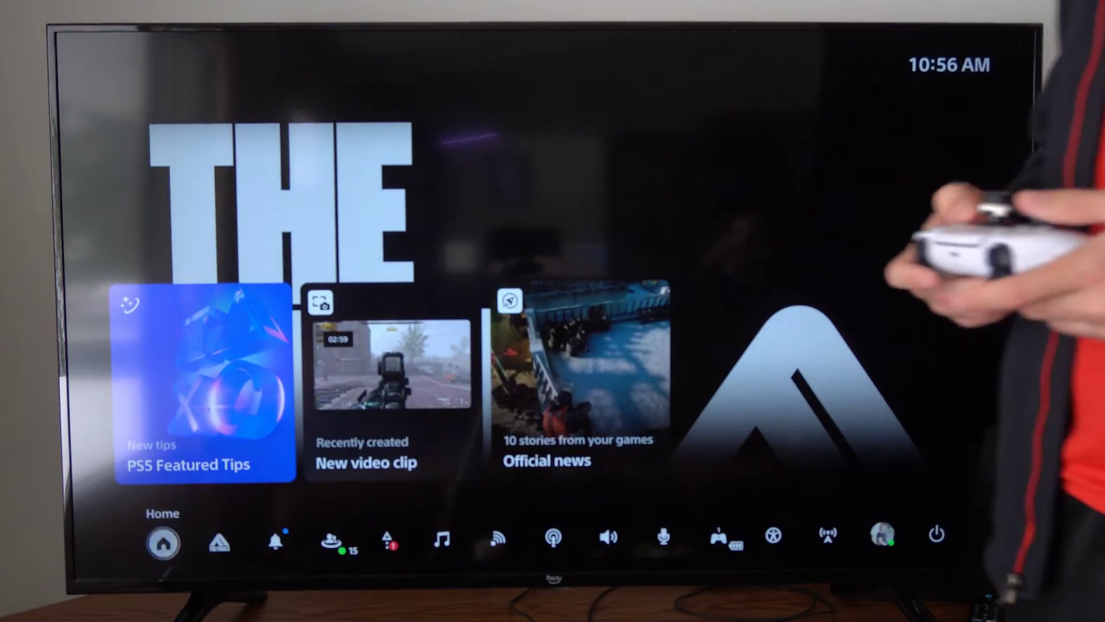
pyautogui.press('Return')
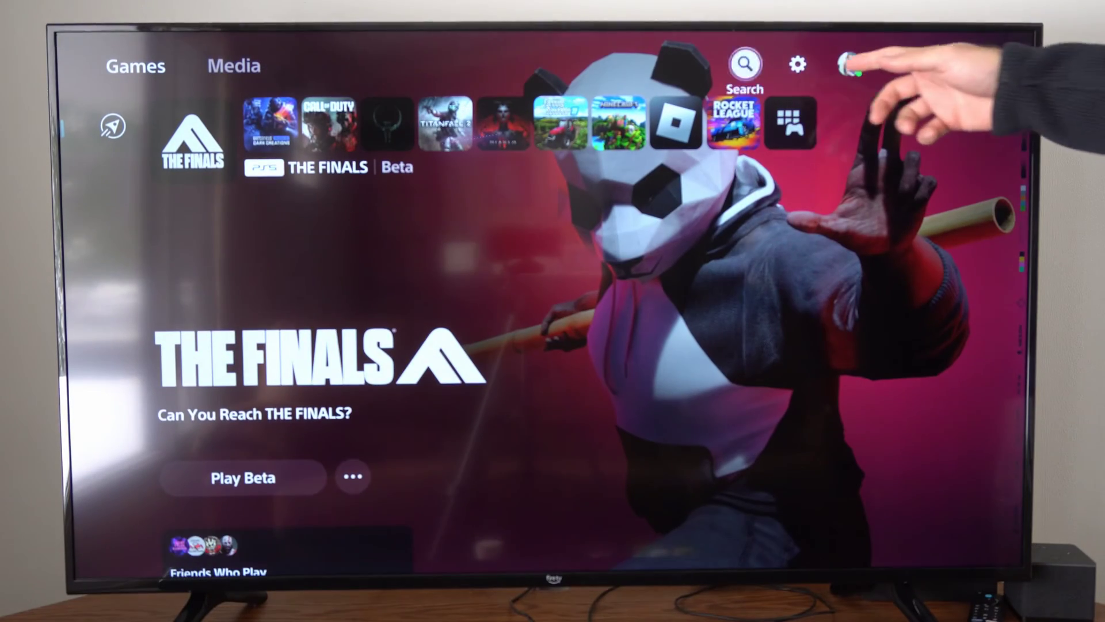
# Go to Settings > Network and open View Connection Status.
pyautogui.press('Return')
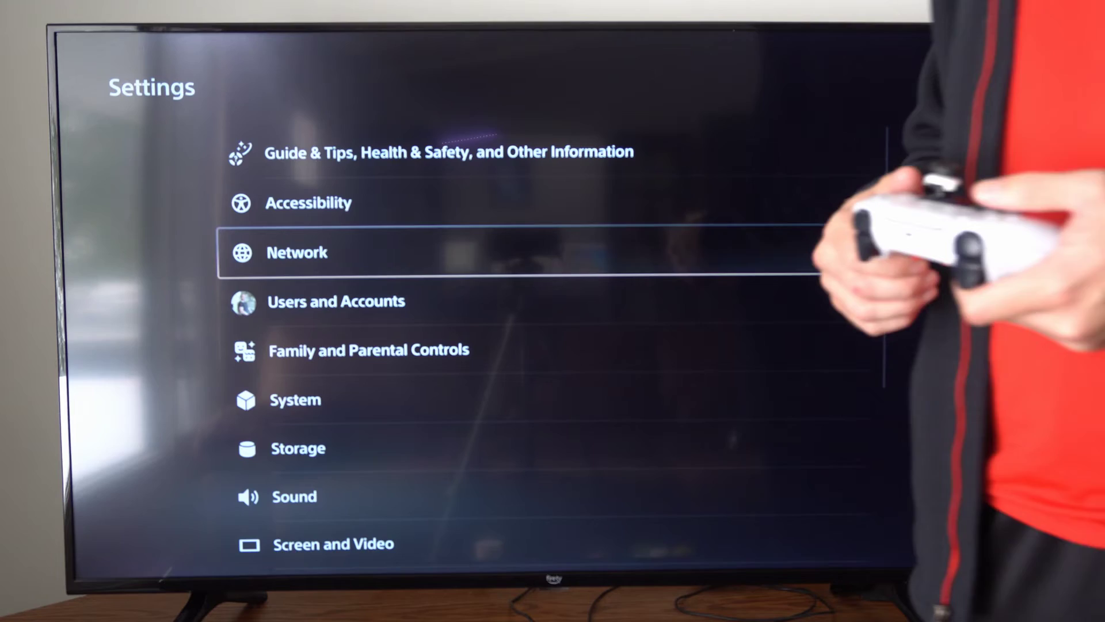
pyautogui.press('Return')
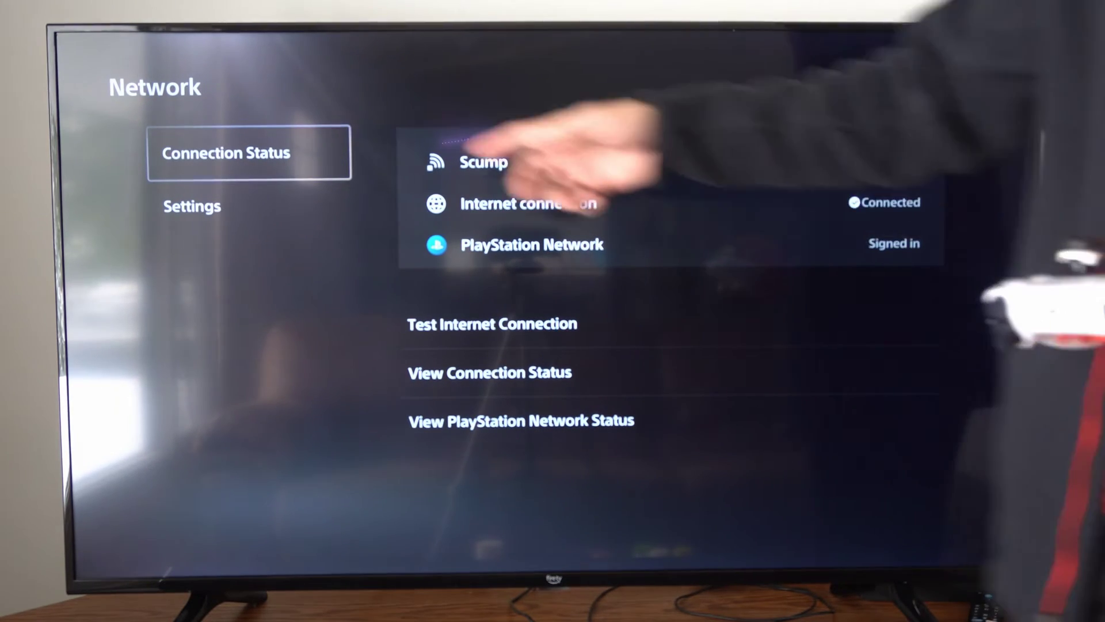
pyautogui.press('Right')
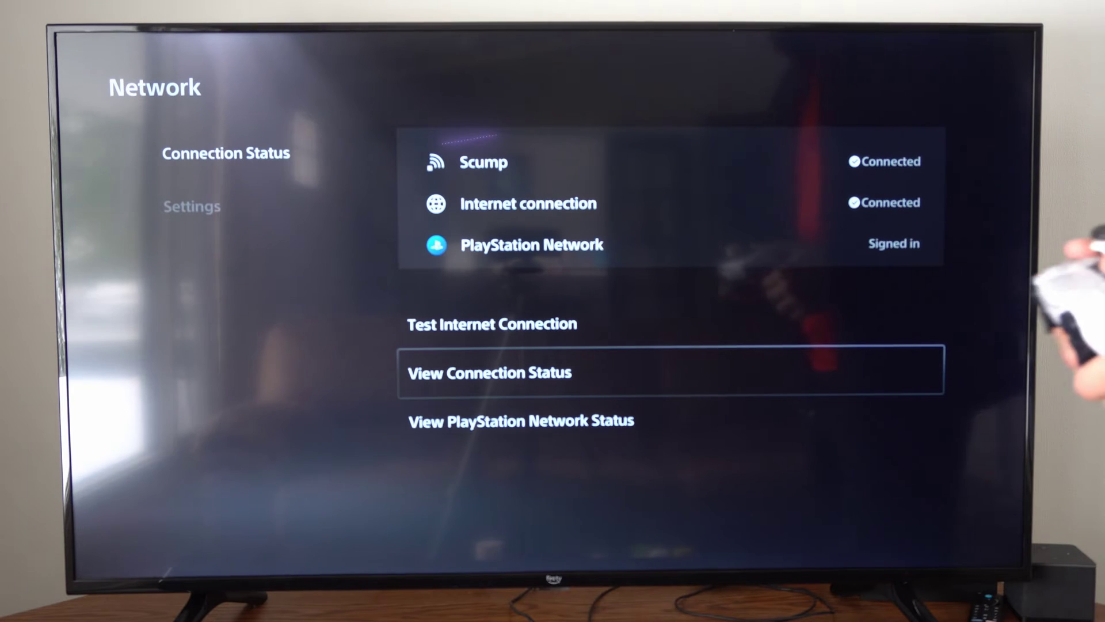
pyautogui.press('Return')
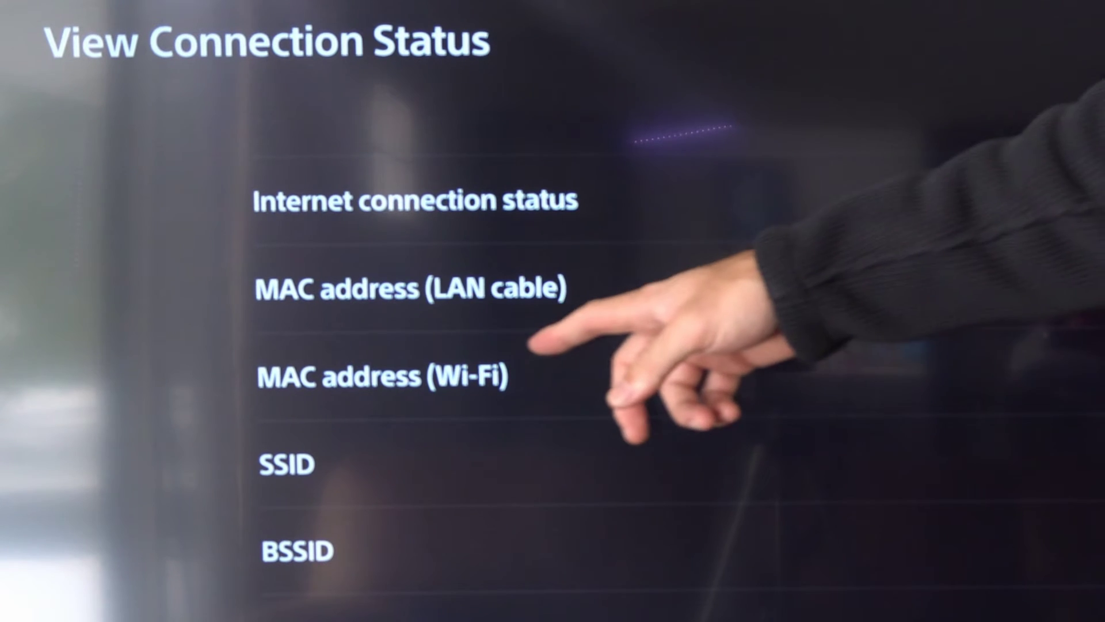
# Scroll past the Wi-Fi, IP address and gateway rows down to the DNS, proxy server and MTU entries.
pyautogui.press('Down')
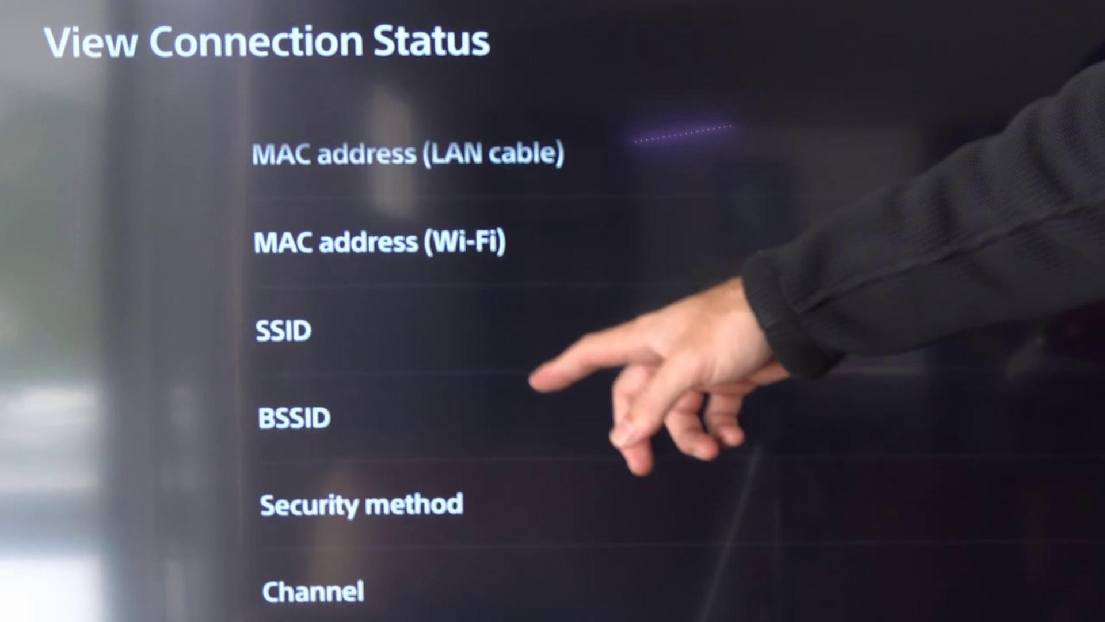
pyautogui.press('Down')
pyautogui.press('Down')
pyautogui.press('Down')
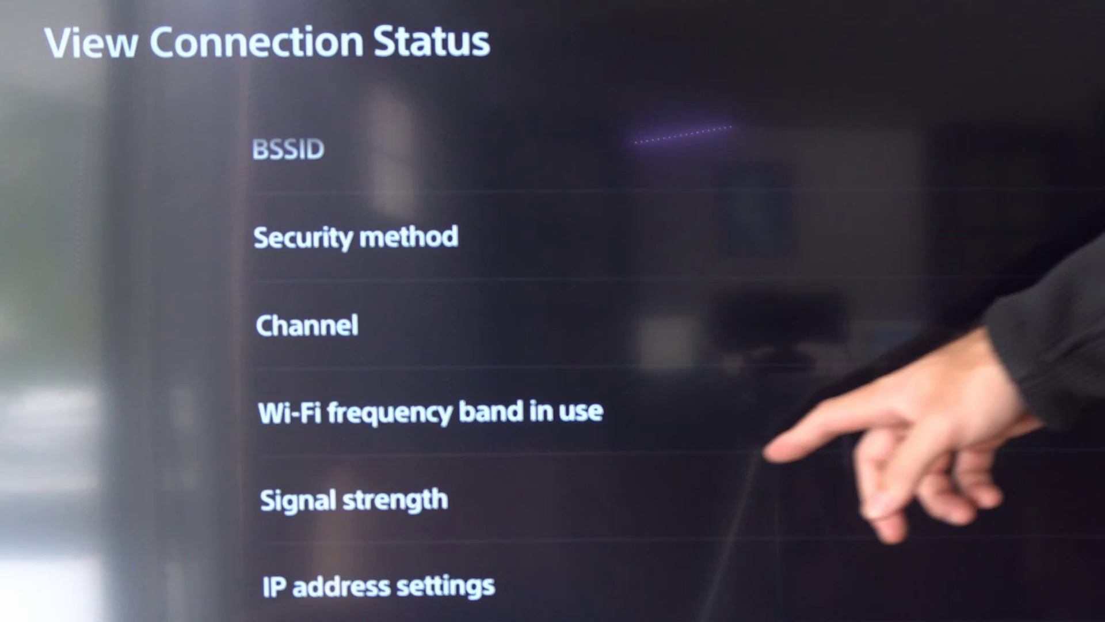
pyautogui.press('Down')
pyautogui.press('Down')
pyautogui.press('Down')
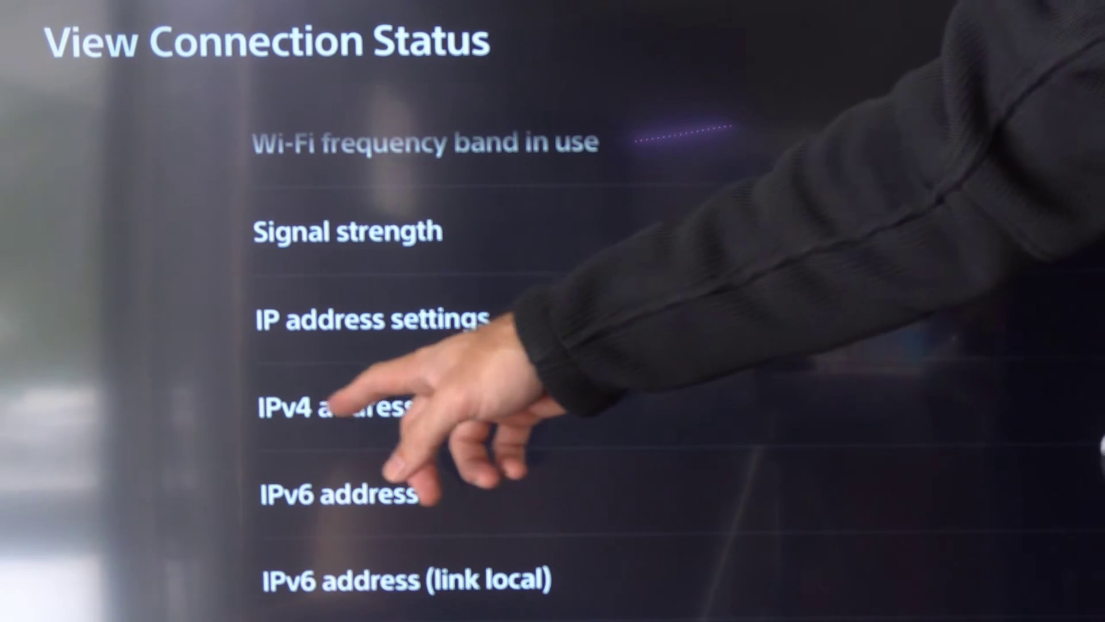
pyautogui.press('Down')
pyautogui.press('Down')
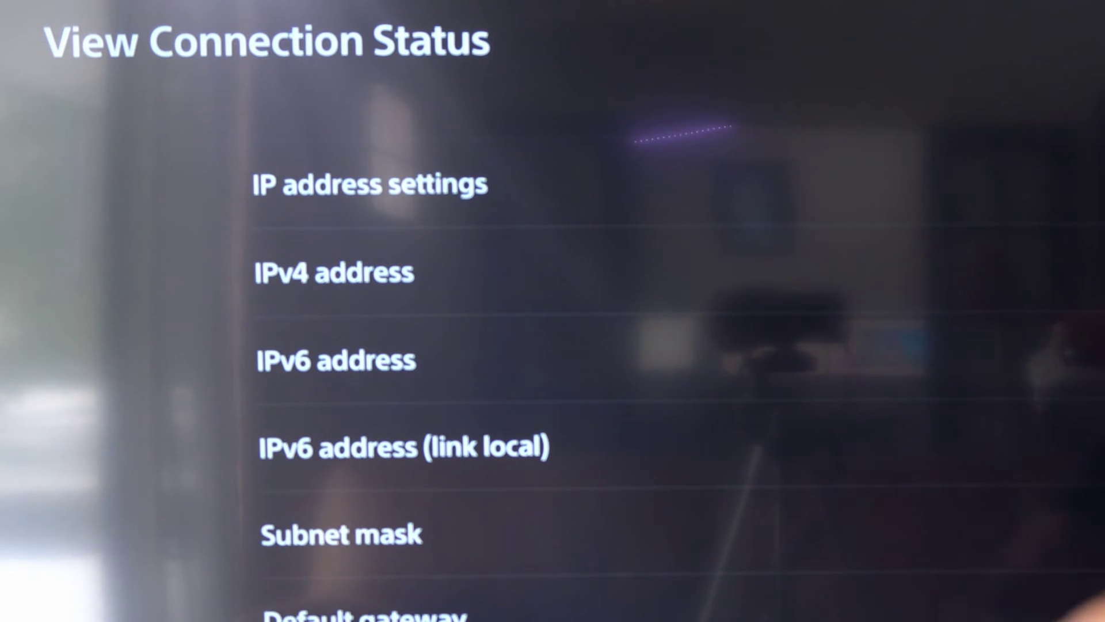
pyautogui.press('Down')
pyautogui.press('Down')
pyautogui.press('Down')
pyautogui.press('Down')
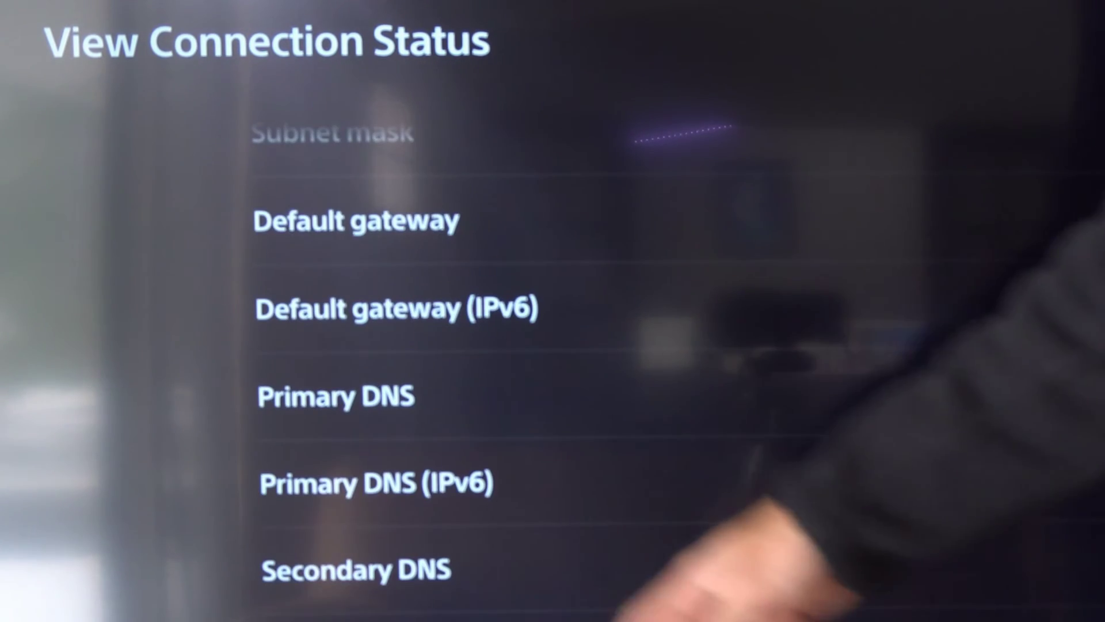
pyautogui.press('Down')
pyautogui.press('Down')
pyautogui.press('Down')
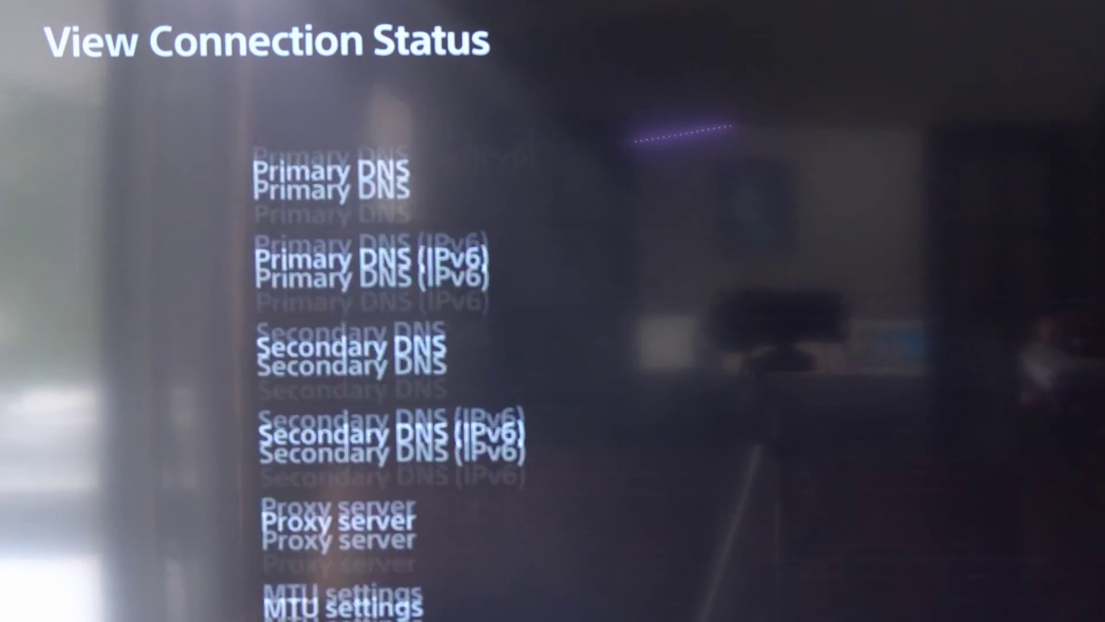
pyautogui.press('Down')
# Scroll back to the top of the list, then down to the Wi-Fi security, channel and signal rows.
pyautogui.press('Up')
pyautogui.press('Up')
pyautogui.press('Up')
pyautogui.press('Up')
pyautogui.press('Up')
pyautogui.press('Up')
pyautogui.press('Up')
pyautogui.press('Up')
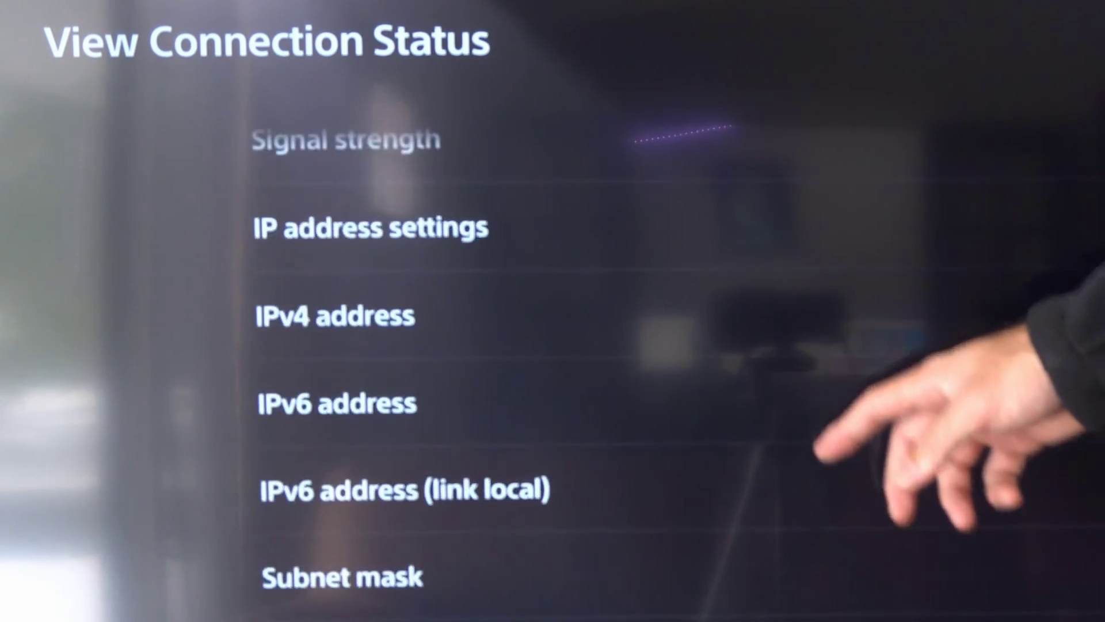
pyautogui.press('Up')
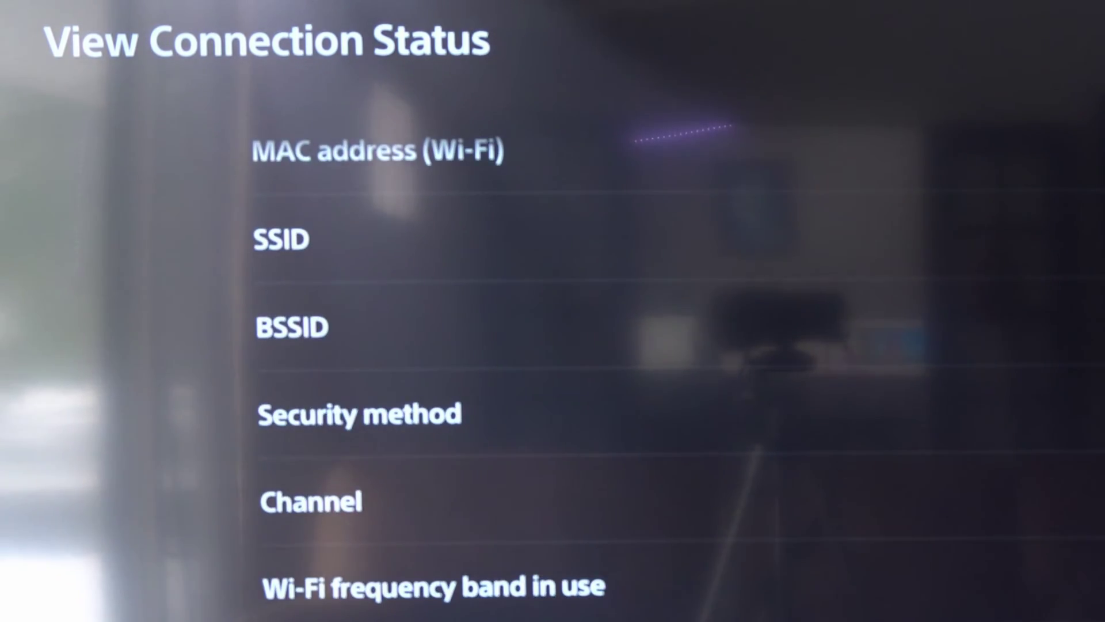
pyautogui.press('Up')
pyautogui.press('Up')
pyautogui.press('Up')
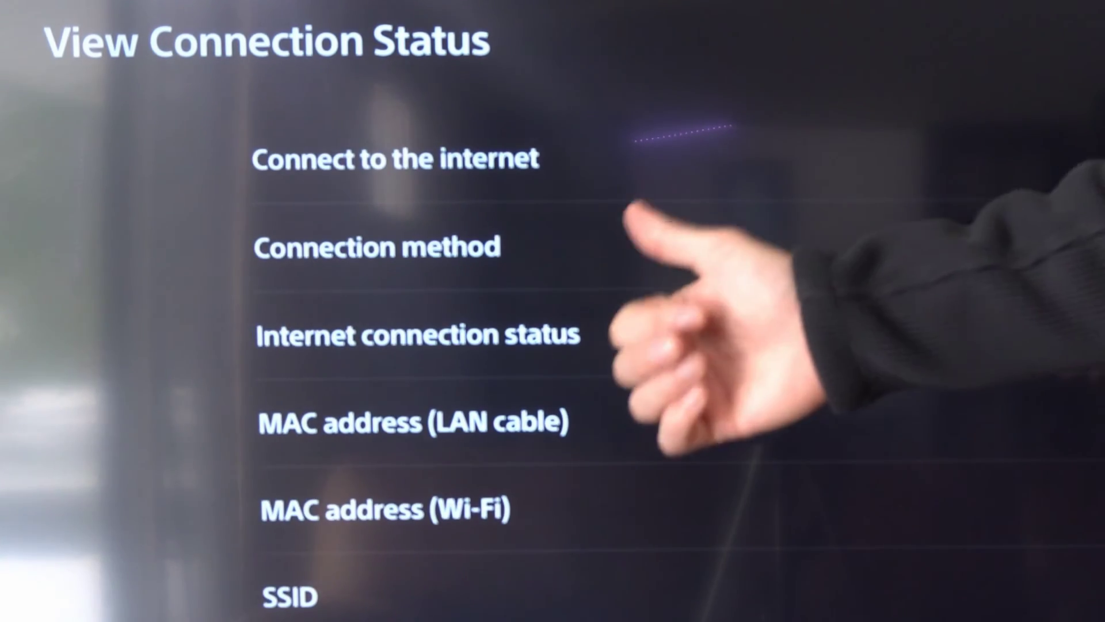
pyautogui.press('Down')
pyautogui.press('Down')
pyautogui.press('Down')
pyautogui.press('Down')
pyautogui.press('Down')
pyautogui.press('Down')
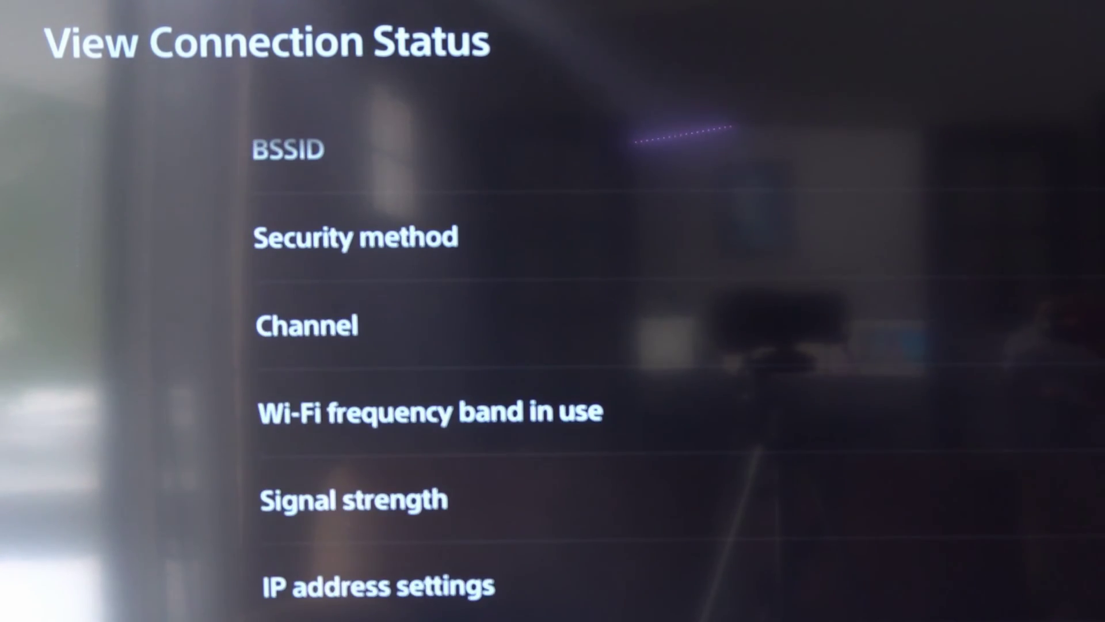